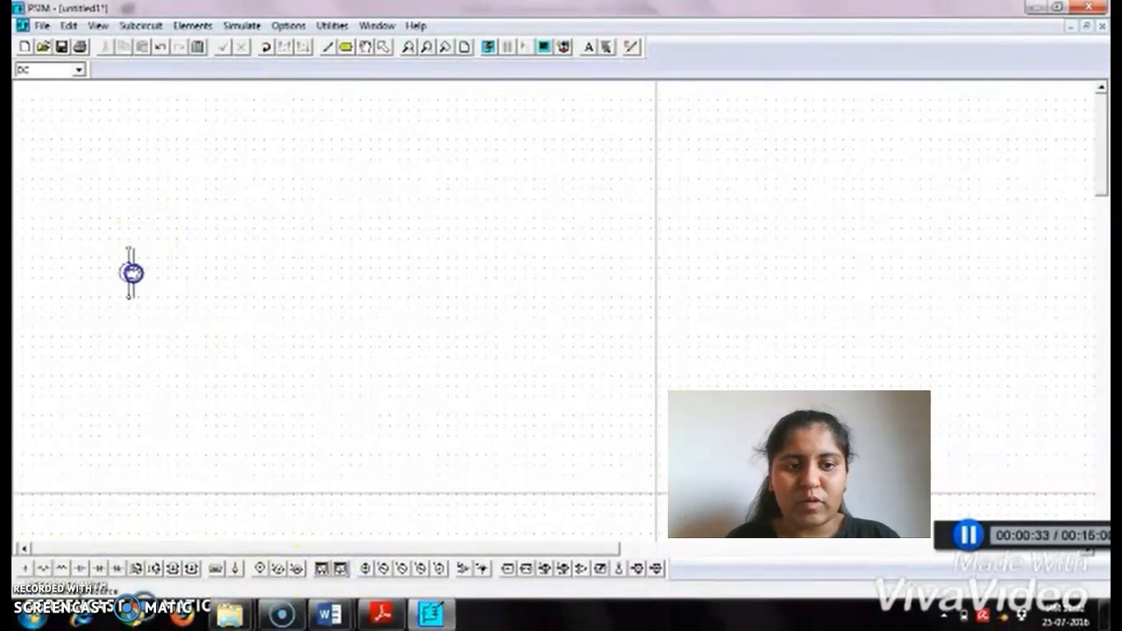
# Place a horizontal MOSFET to the upper right of the DC source and an upward-pointing vertical diode beyond it
pyautogui.click(136, 569)
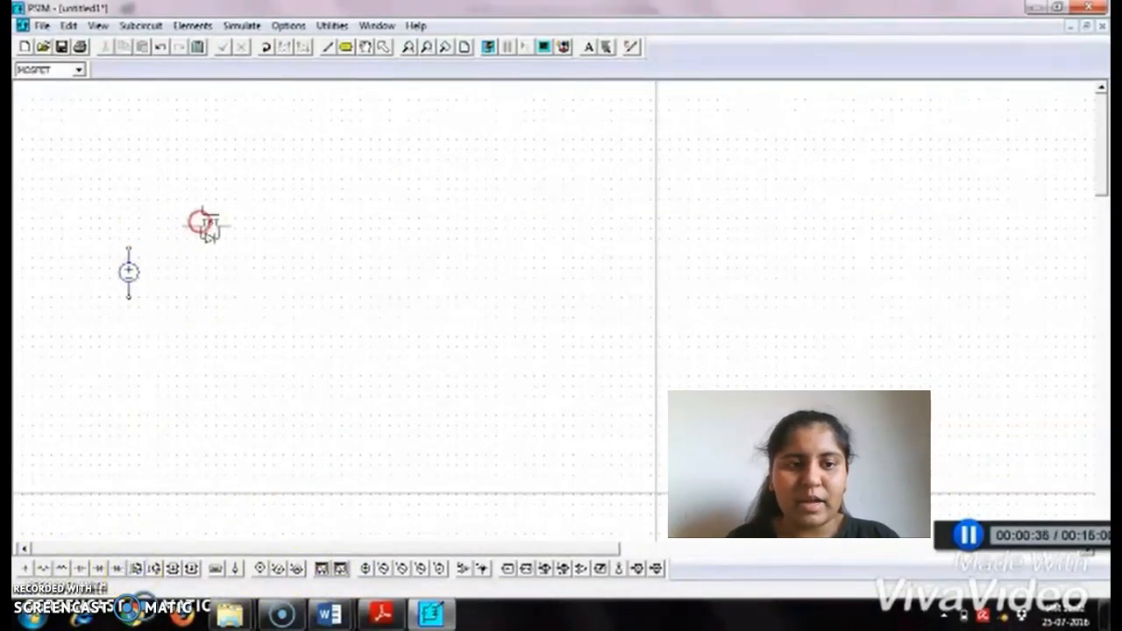
pyautogui.click(228, 237)
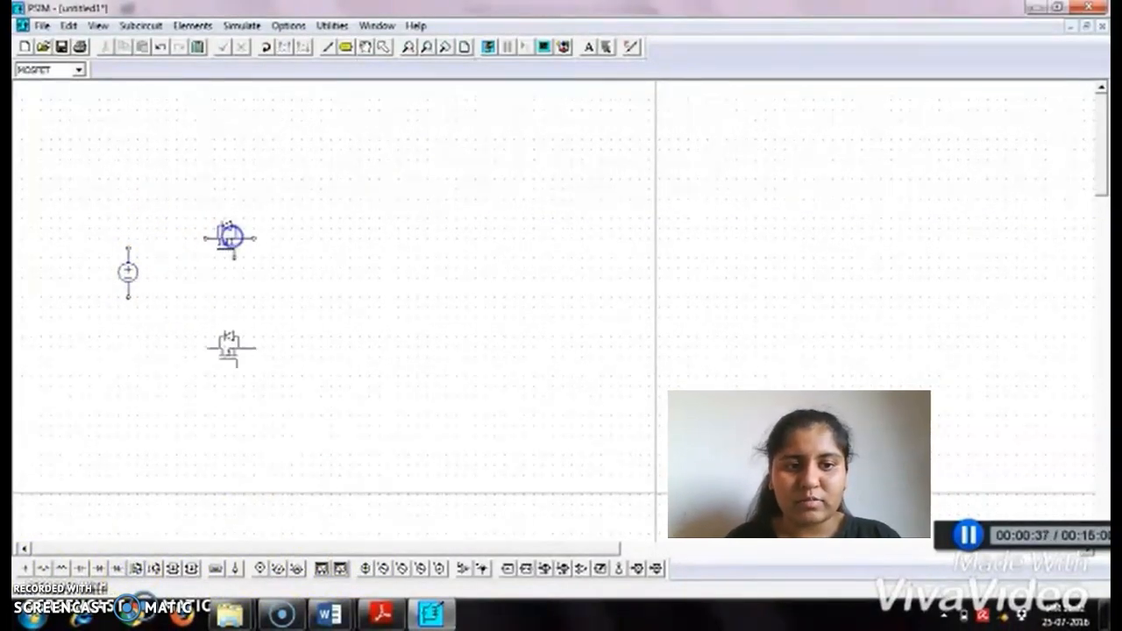
pyautogui.click(116, 569)
pyautogui.rightClick(233, 354)
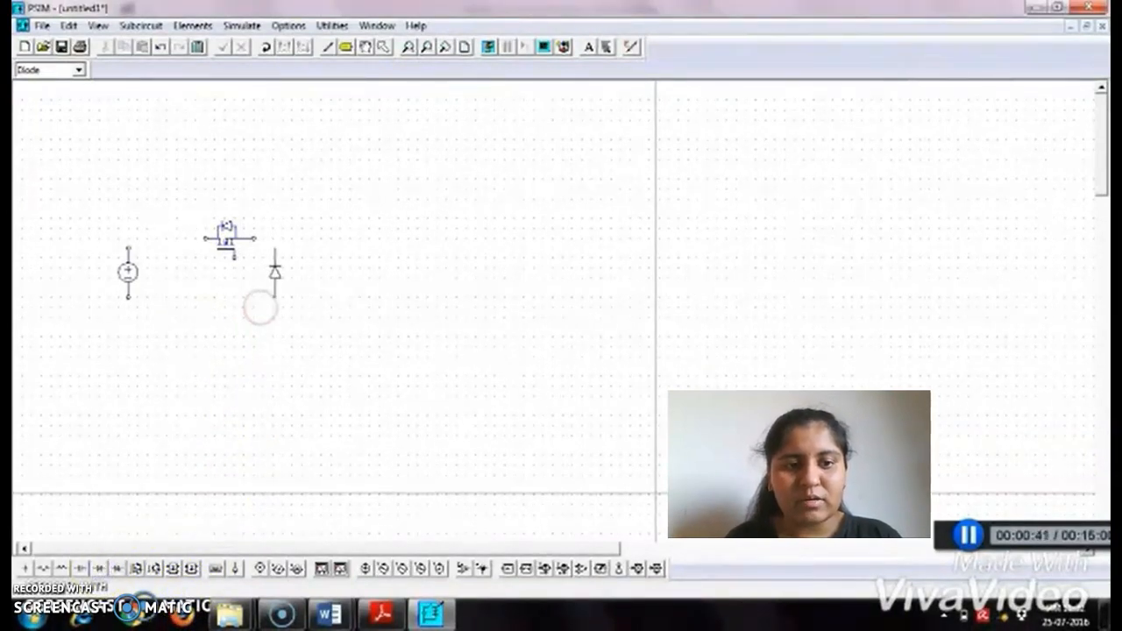
# Place a horizontal inductor in line with the MOSFET and a vertical load resistor at the circuit's right end
pyautogui.click(59, 567)
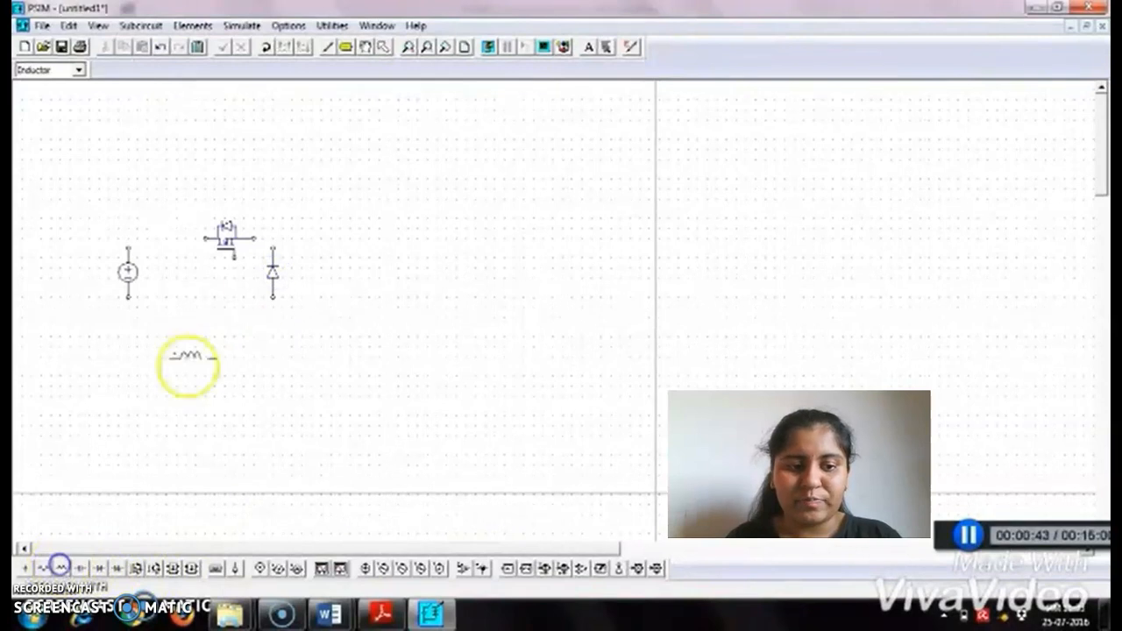
pyautogui.click(334, 235)
pyautogui.click(42, 568)
pyautogui.rightClick(394, 306)
pyautogui.click(409, 271)
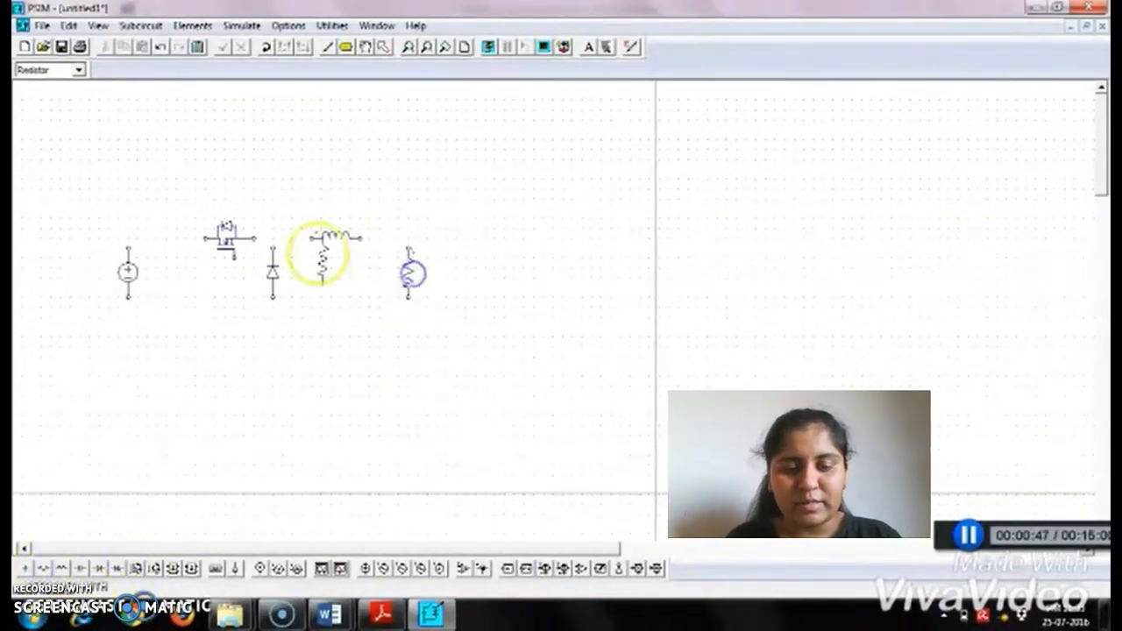
# Wire the DC source, MOSFET, diode, inductor and resistor into a closed circuit with a common return line
pyautogui.click(330, 47)
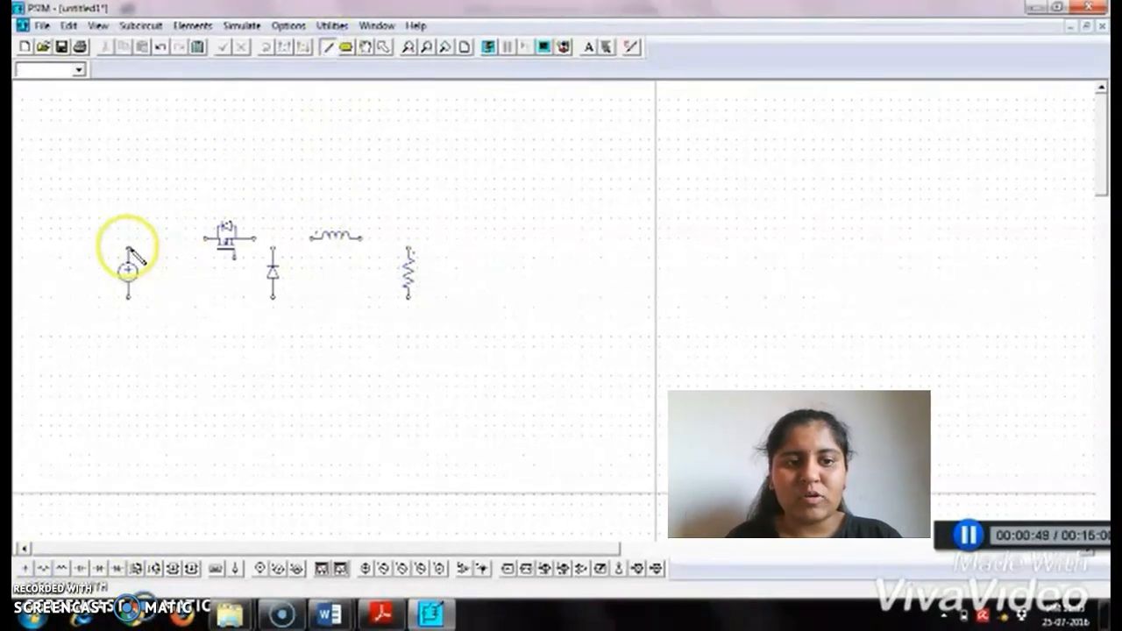
pyautogui.moveTo(208, 237); pyautogui.dragTo(273, 238)
pyautogui.moveTo(359, 238); pyautogui.dragTo(408, 254)
pyautogui.moveTo(408, 292); pyautogui.dragTo(408, 298)
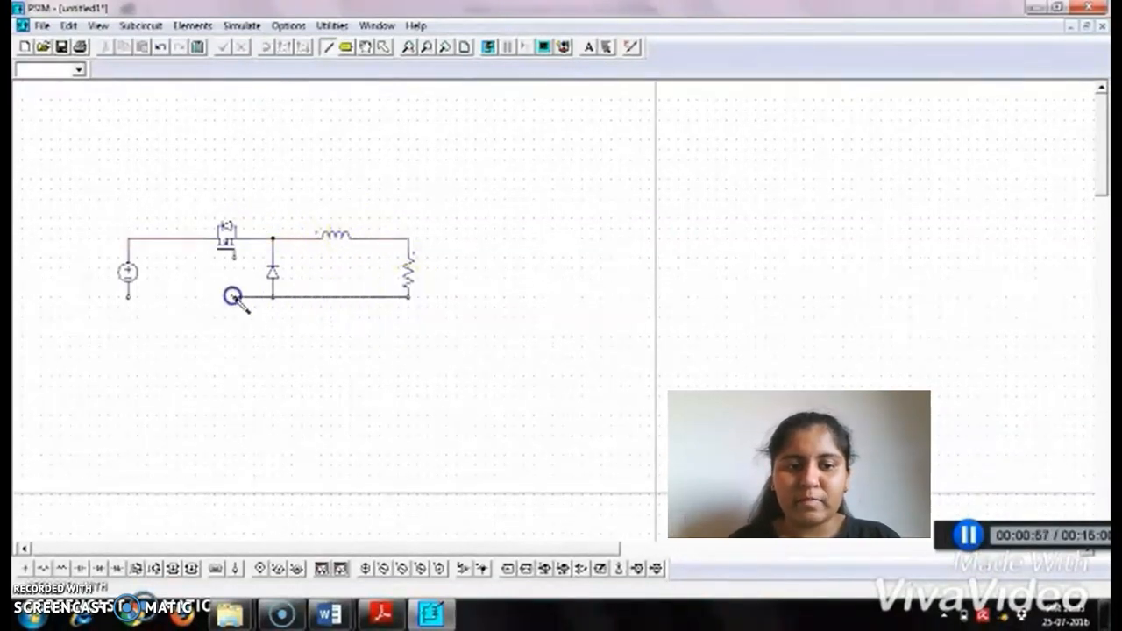
pyautogui.moveTo(130, 299); pyautogui.dragTo(130, 299)
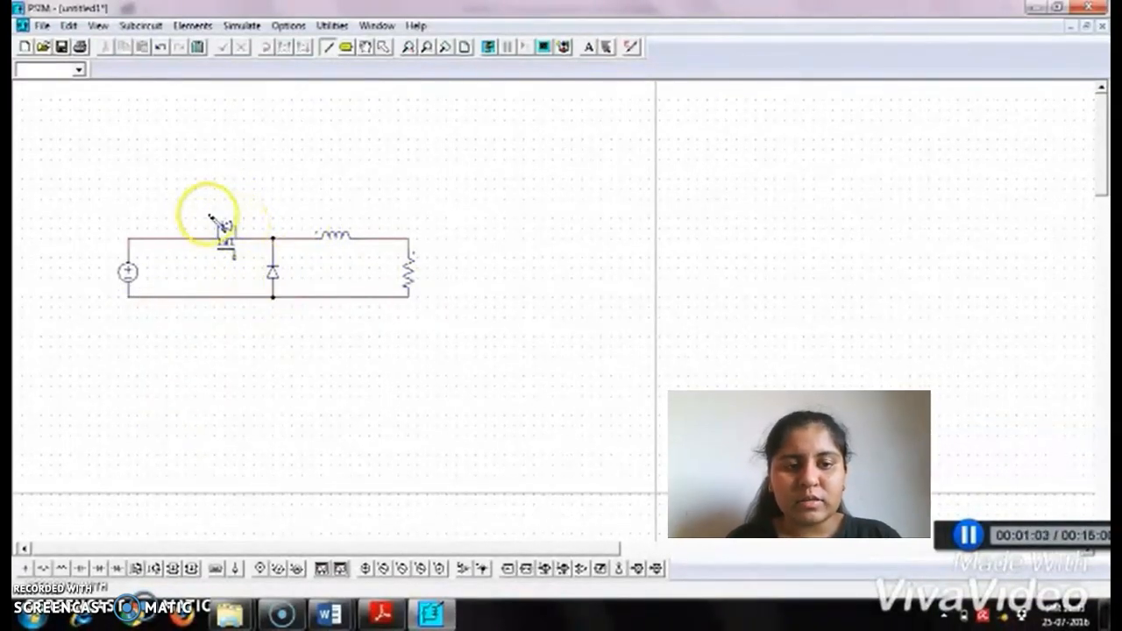
# Place a gating block below the MOSFET and wire its output to the MOSFET's gate
pyautogui.click(215, 570)
pyautogui.click(195, 278)
pyautogui.click(328, 47)
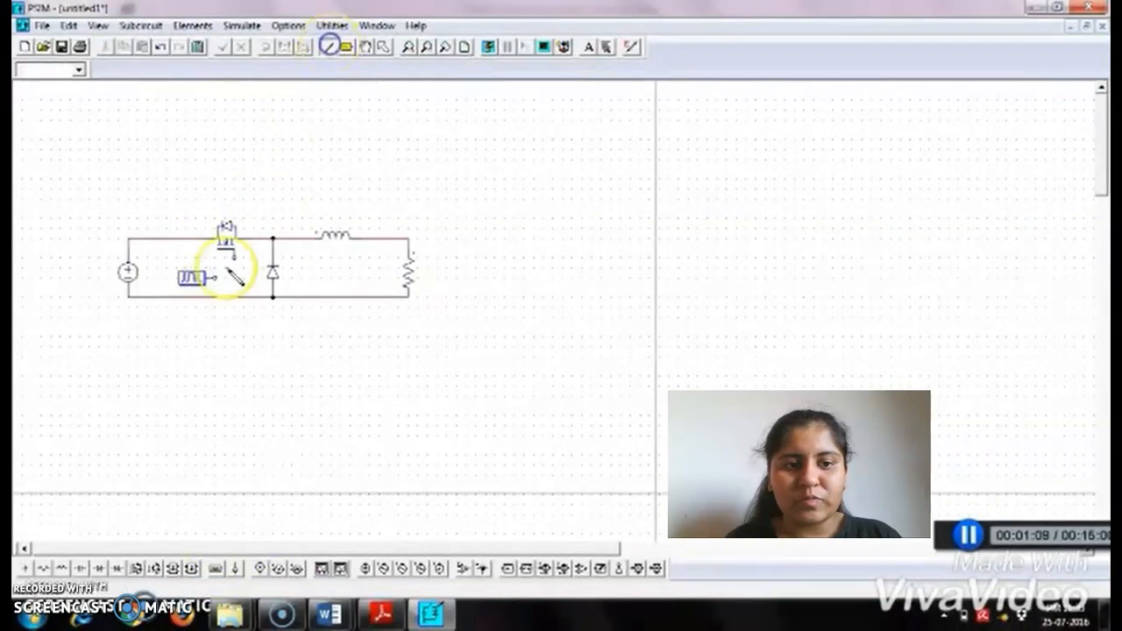
pyautogui.moveTo(215, 279); pyautogui.dragTo(233, 270)
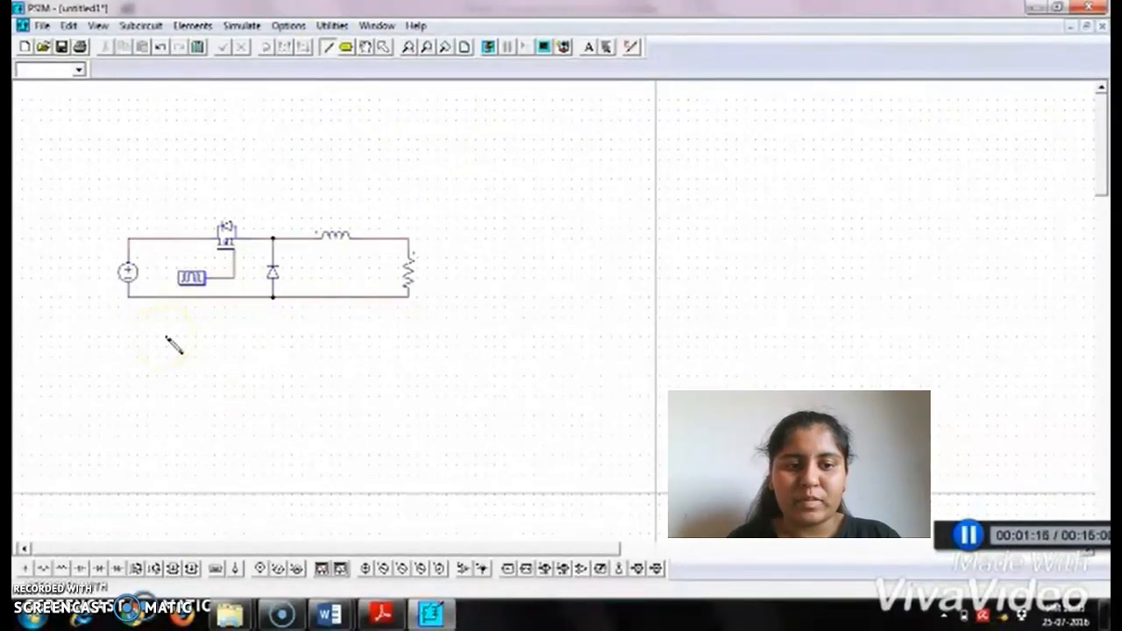
# Review the DC source's amplitude and the gating block's frequency, number of points and switching points
pyautogui.doubleClick(127, 270)
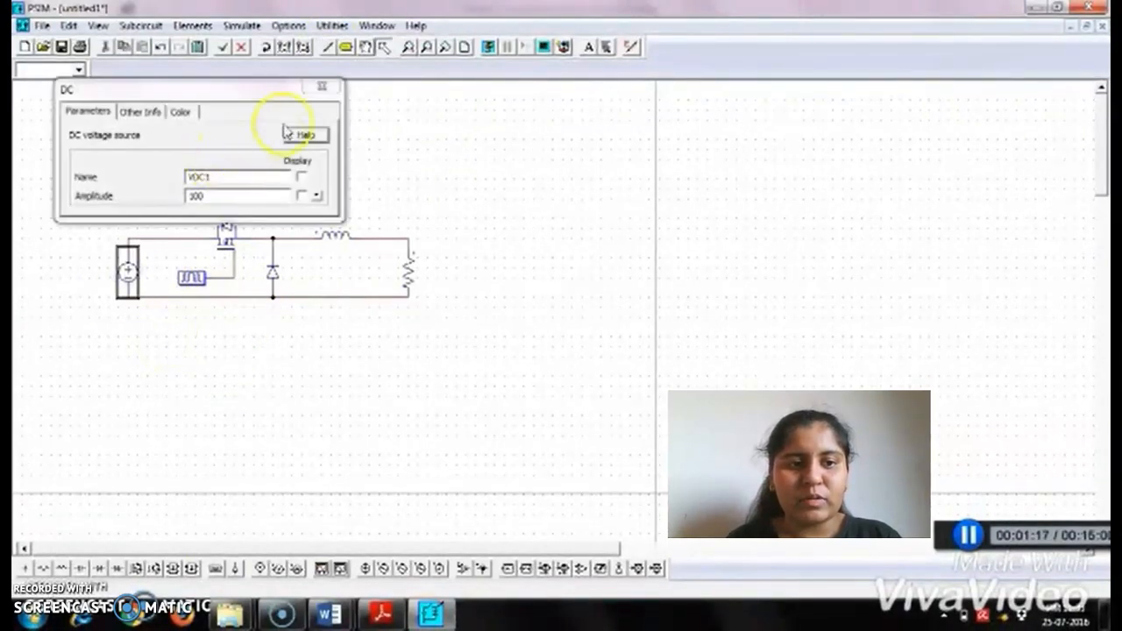
pyautogui.click(322, 89)
pyautogui.click(193, 279)
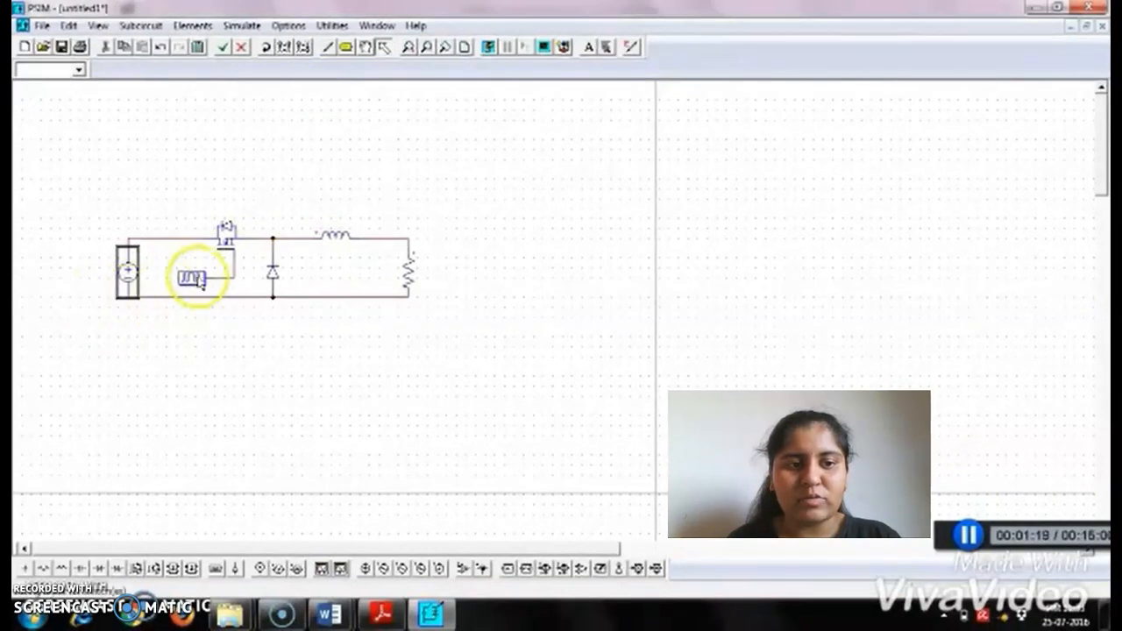
pyautogui.doubleClick(193, 280)
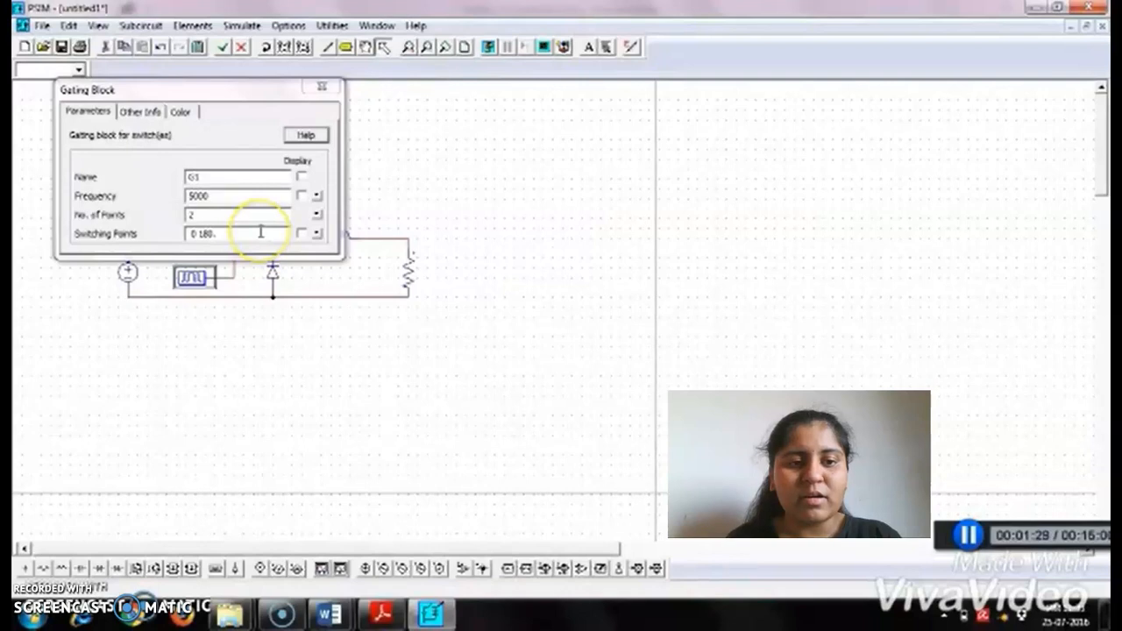
pyautogui.moveTo(56, 195)
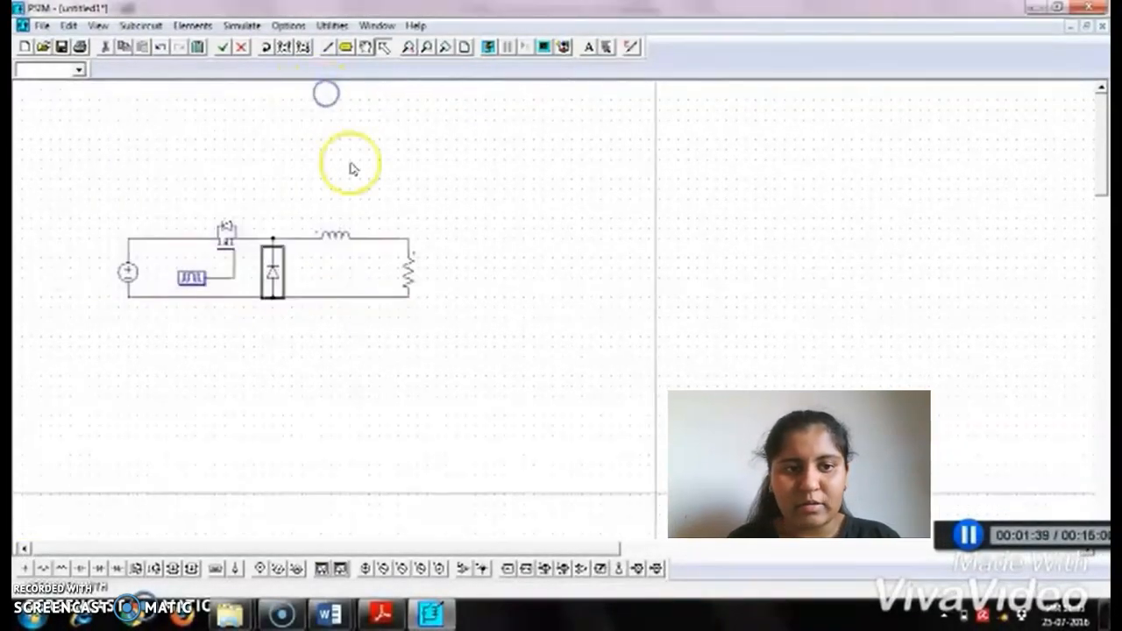
# Set the inductor's inductance to 100u
pyautogui.doubleClick(334, 239)
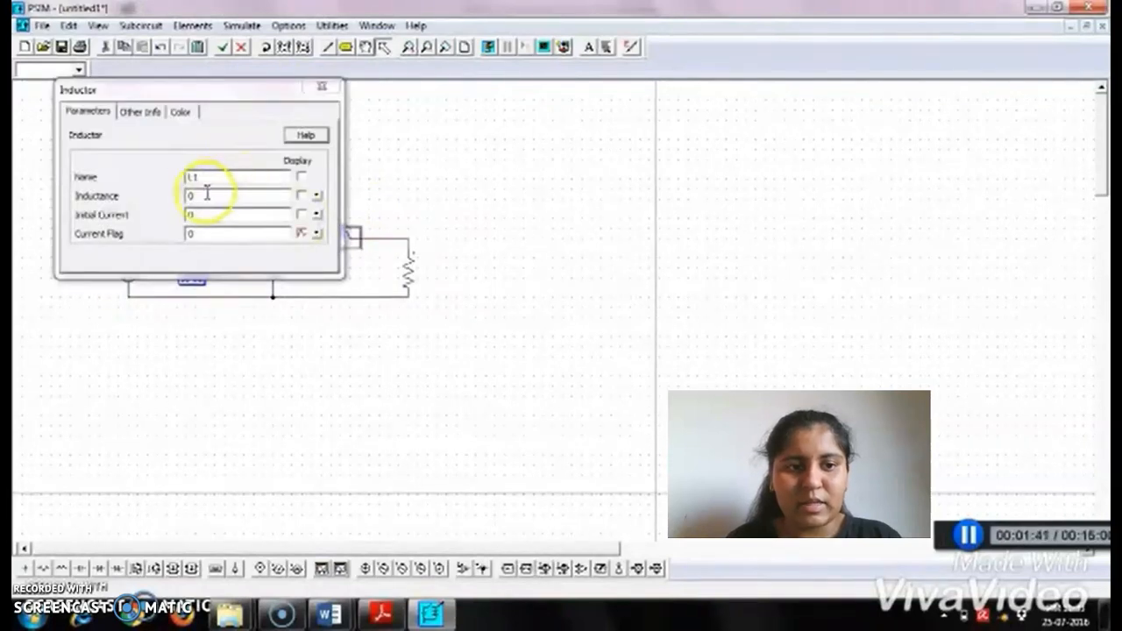
pyautogui.moveTo(203, 195); pyautogui.dragTo(169, 194)
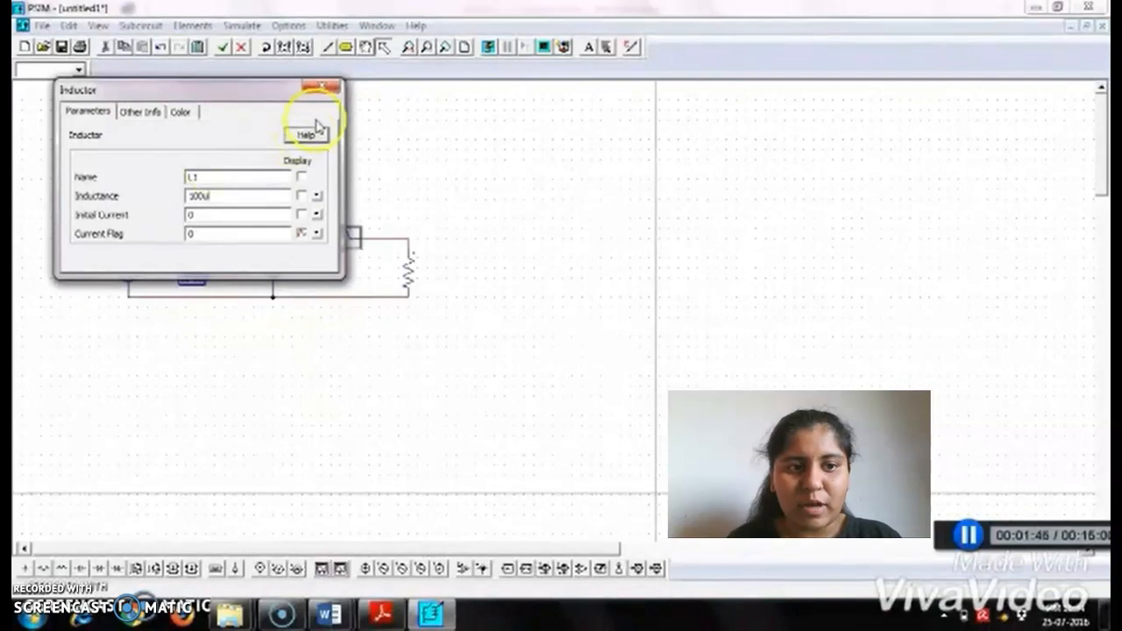
pyautogui.click(321, 87)
# Check the load resistor's resistance and current flag parameters
pyautogui.doubleClick(407, 272)
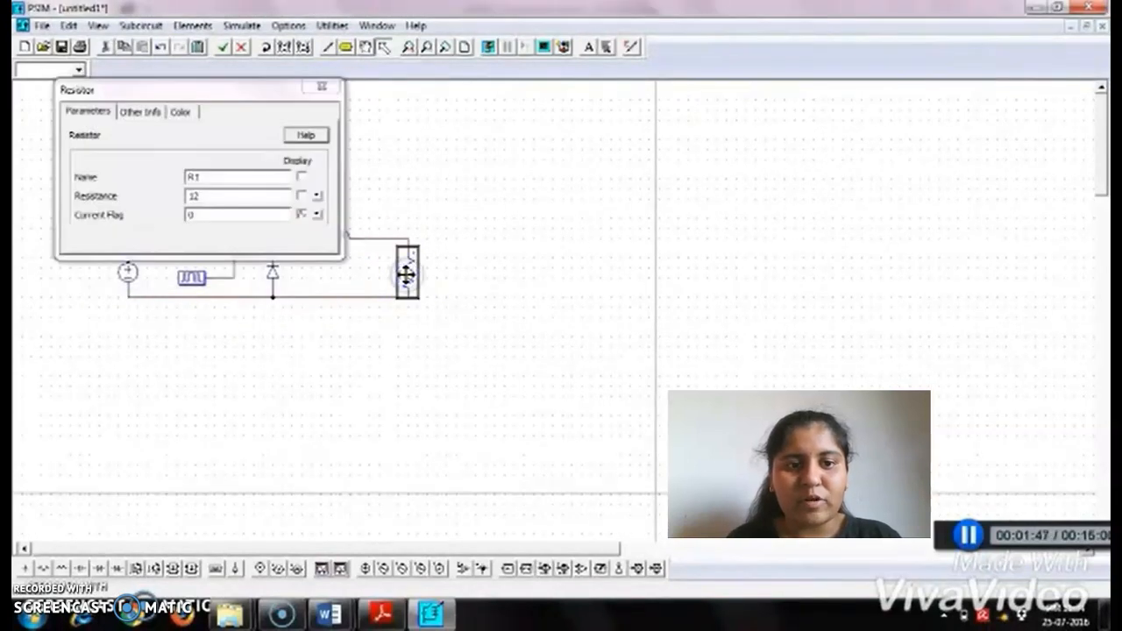
pyautogui.click(236, 214)
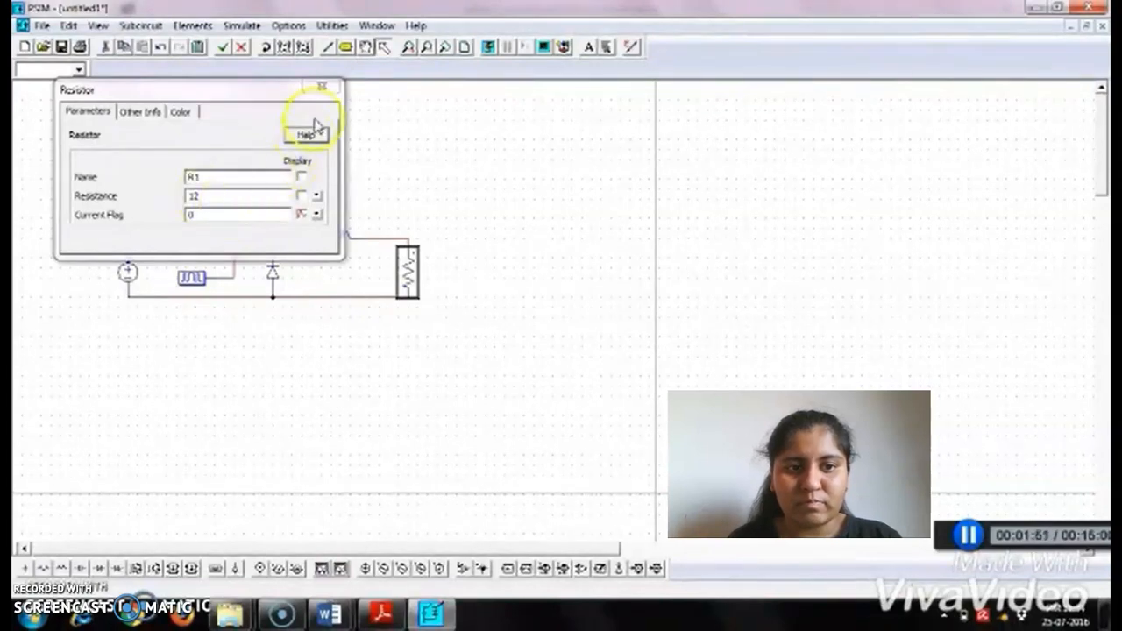
pyautogui.click(320, 88)
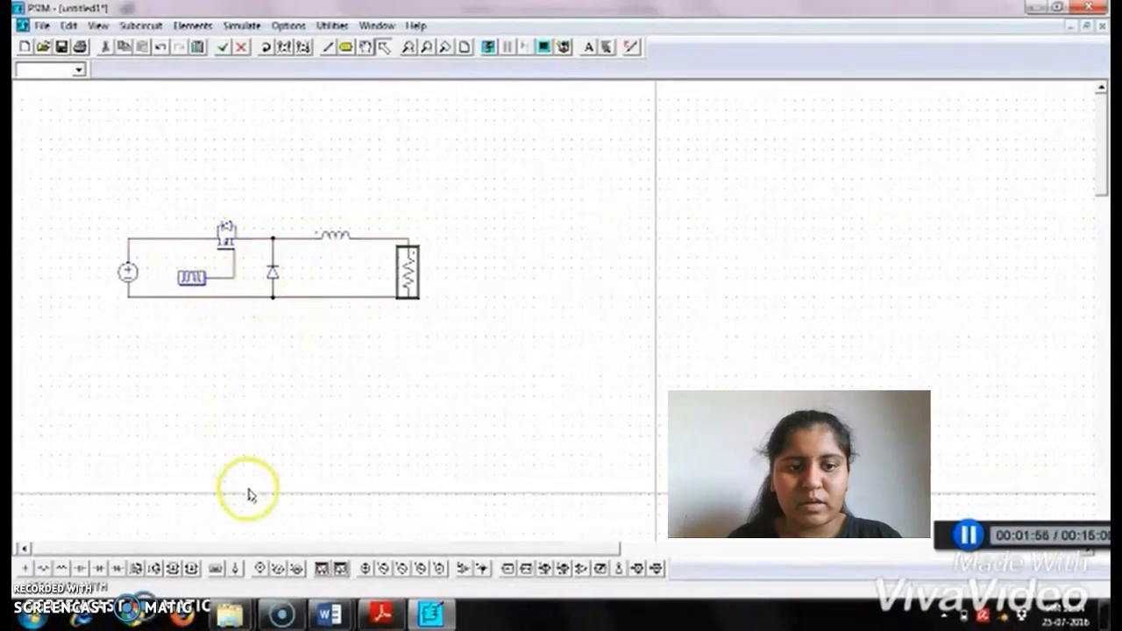
# Place voltage probes on the source's upper wire and on the output wire between the inductor and the resistor
pyautogui.click(258, 569)
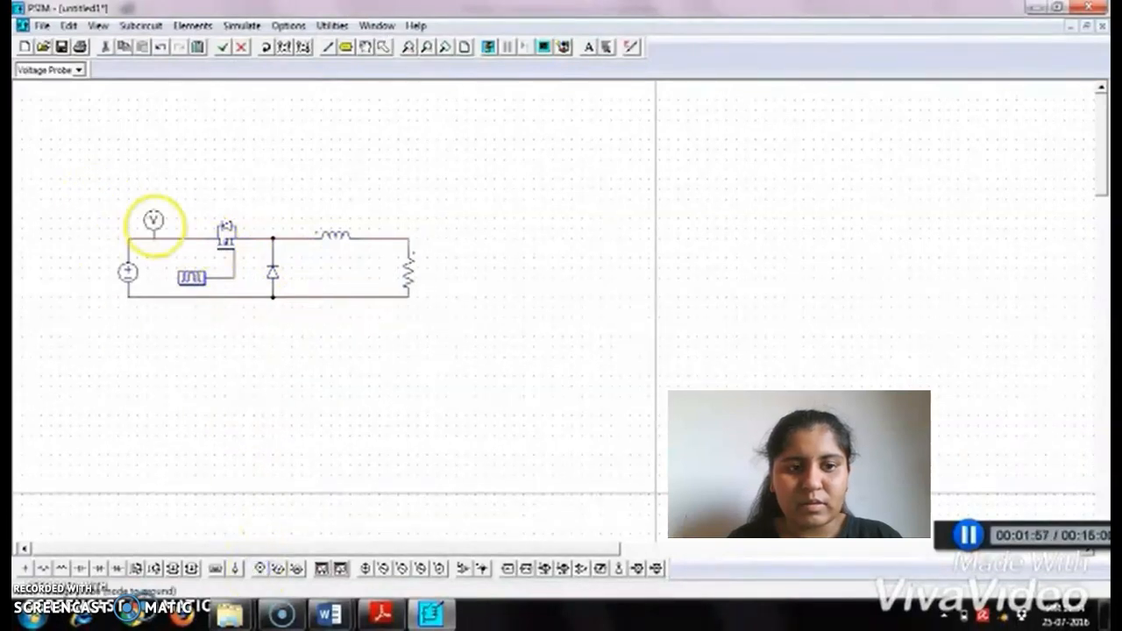
pyautogui.click(145, 221)
pyautogui.click(389, 220)
pyautogui.rightClick(463, 226)
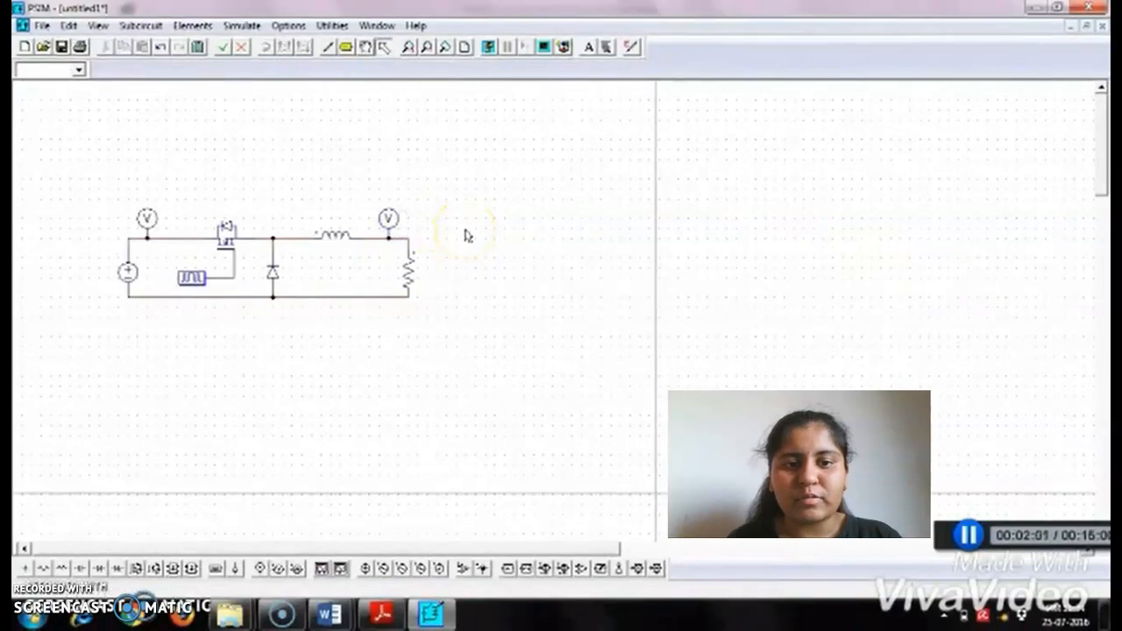
# Run the simulation and plot the V1 waveform in Simview, with the graph and window maximized
pyautogui.click(488, 46)
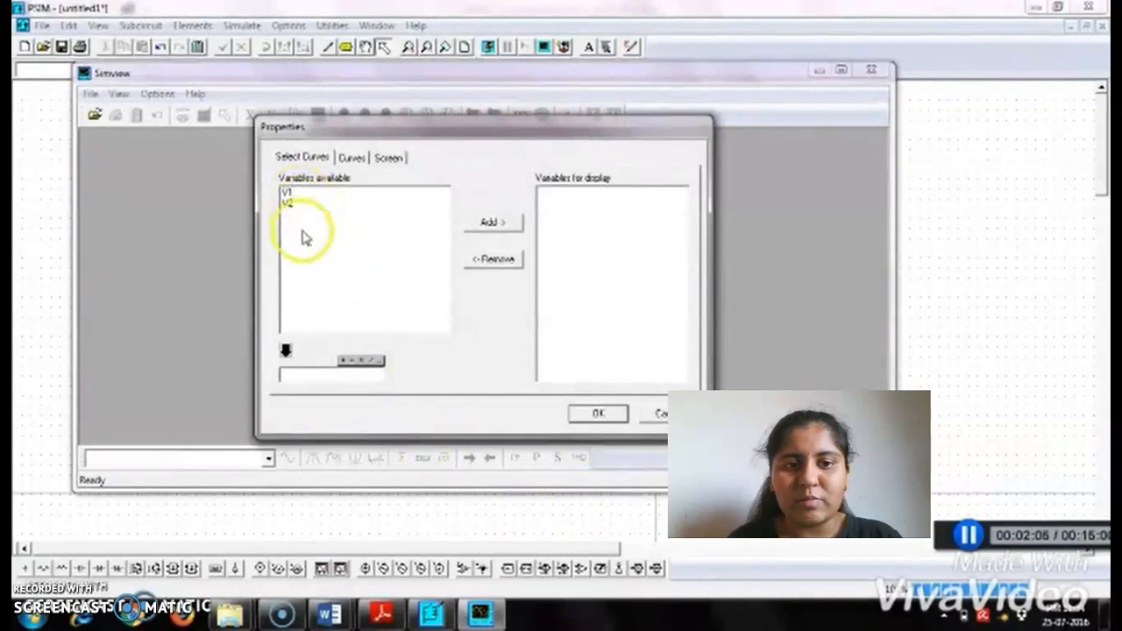
pyautogui.click(288, 192)
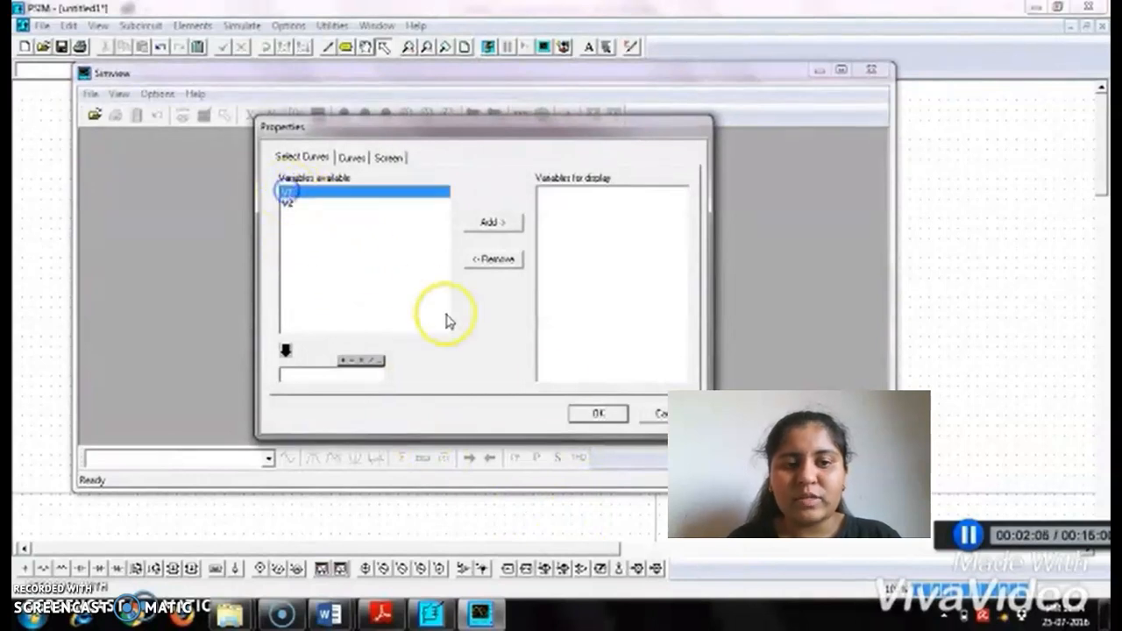
pyautogui.click(583, 411)
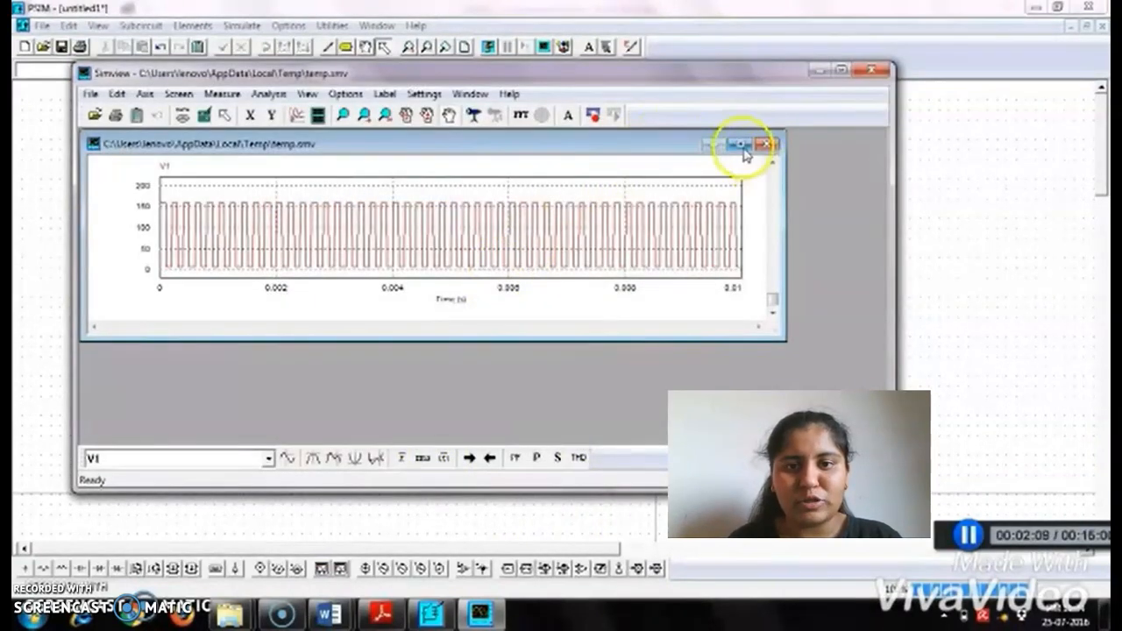
pyautogui.click(740, 145)
pyautogui.click(840, 68)
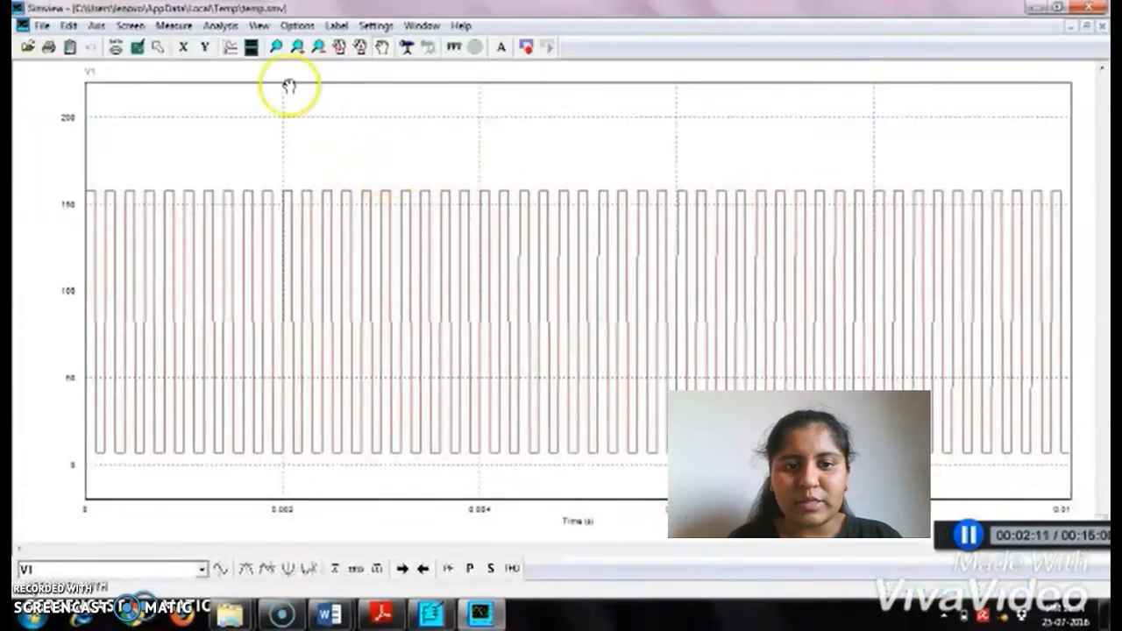
# Add a second graph below the first one that plots V2
pyautogui.click(251, 48)
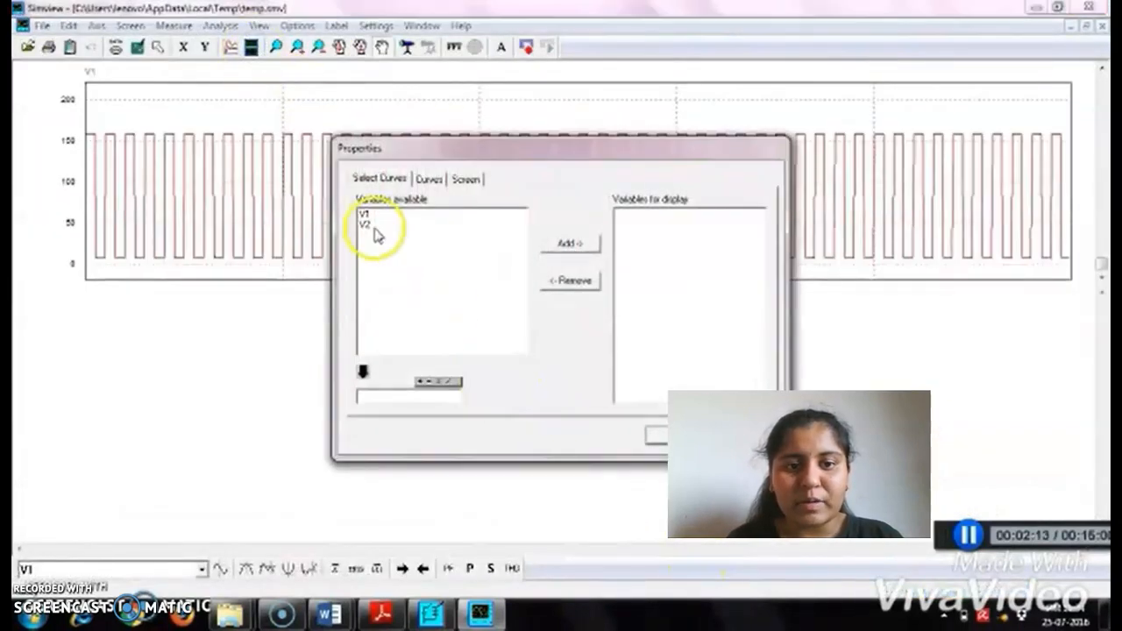
pyautogui.click(366, 225)
pyautogui.click(659, 438)
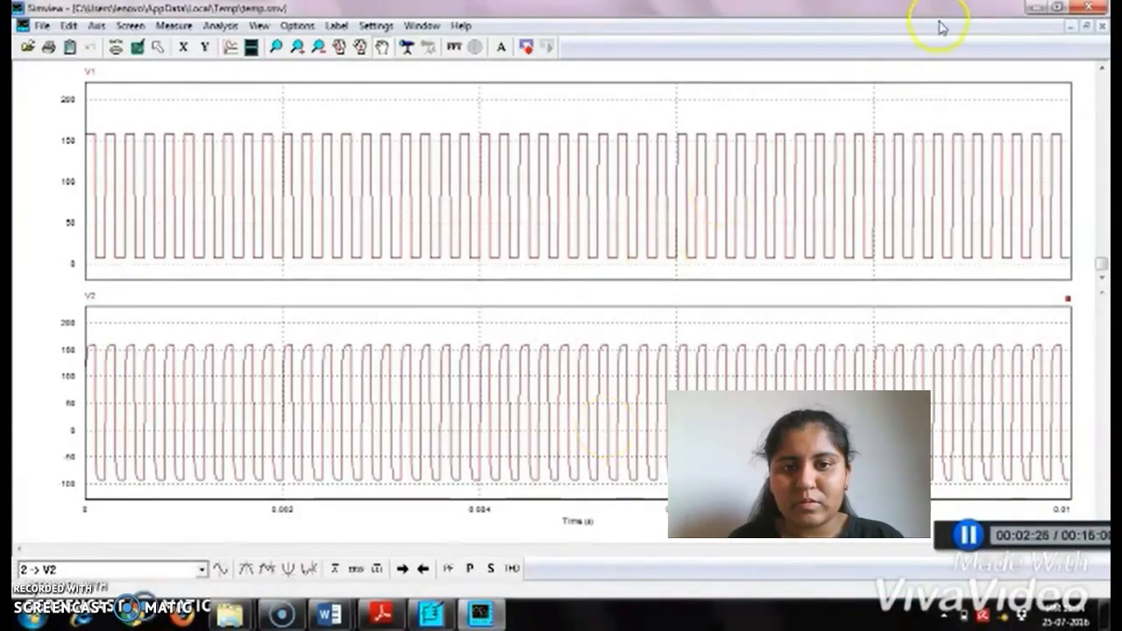
# Return to the PSIM schematic and connect a vertical capacitor in parallel with the load resistor
pyautogui.click(1036, 8)
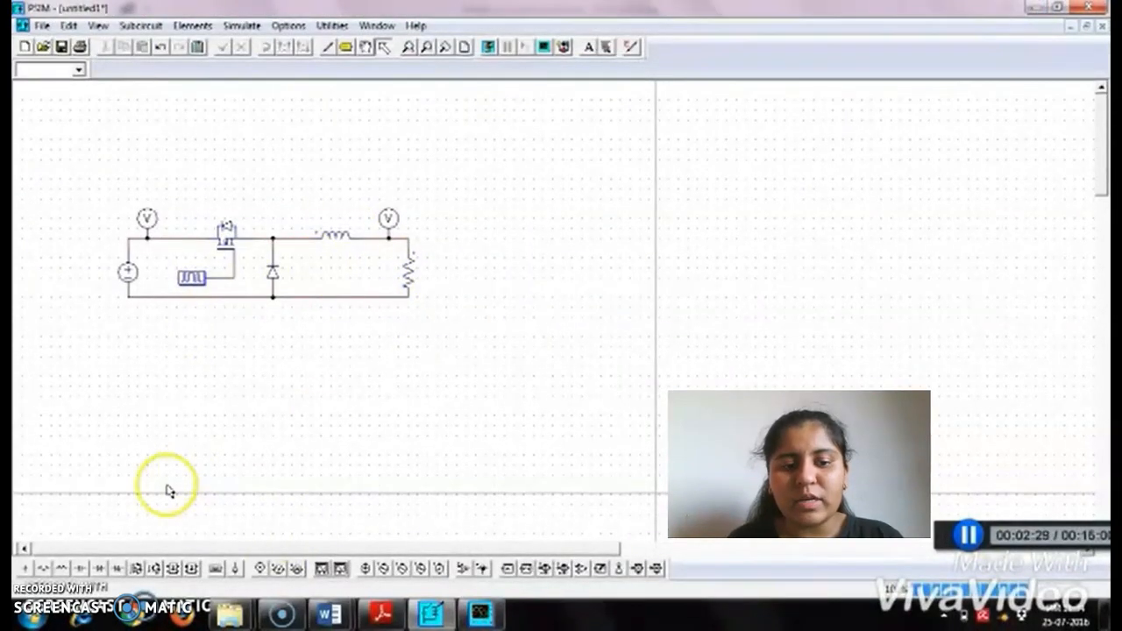
pyautogui.click(80, 568)
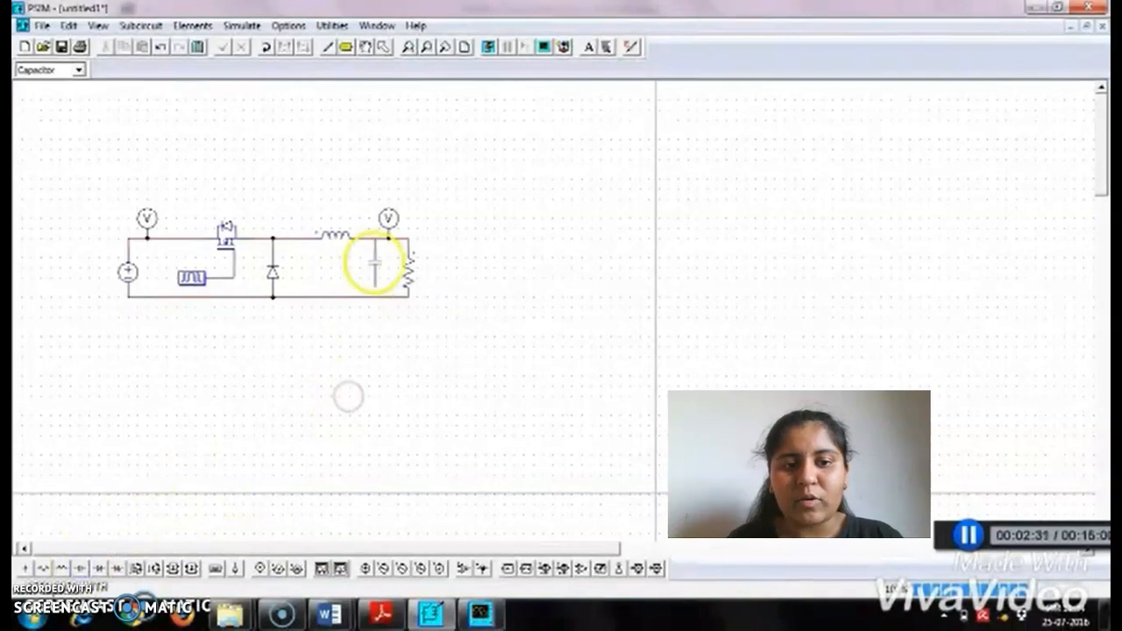
pyautogui.click(379, 265)
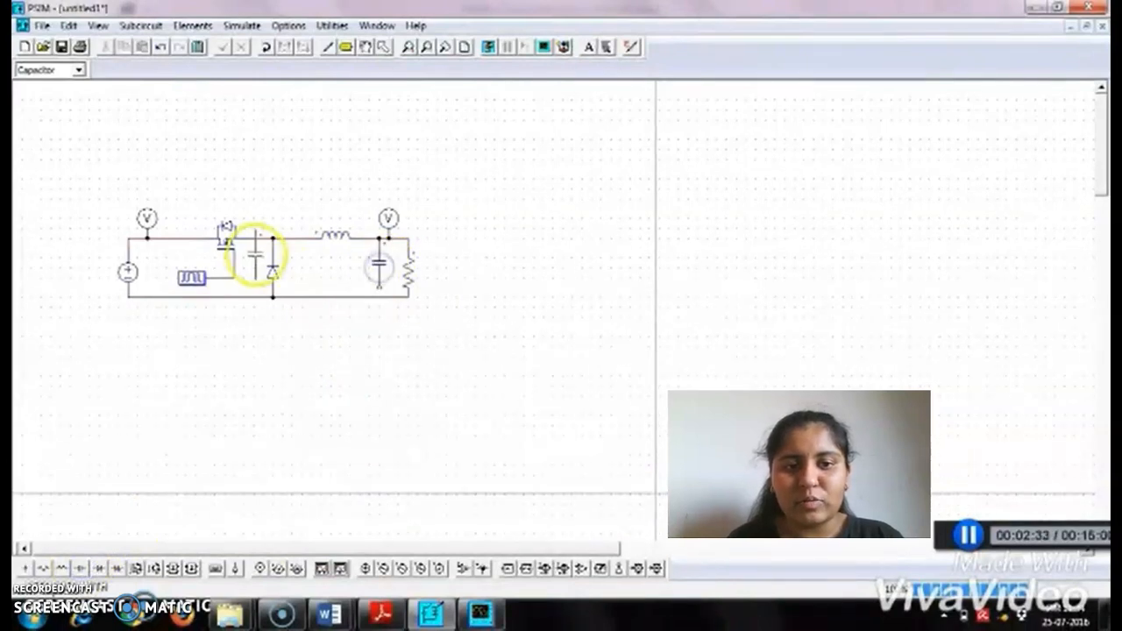
pyautogui.click(327, 46)
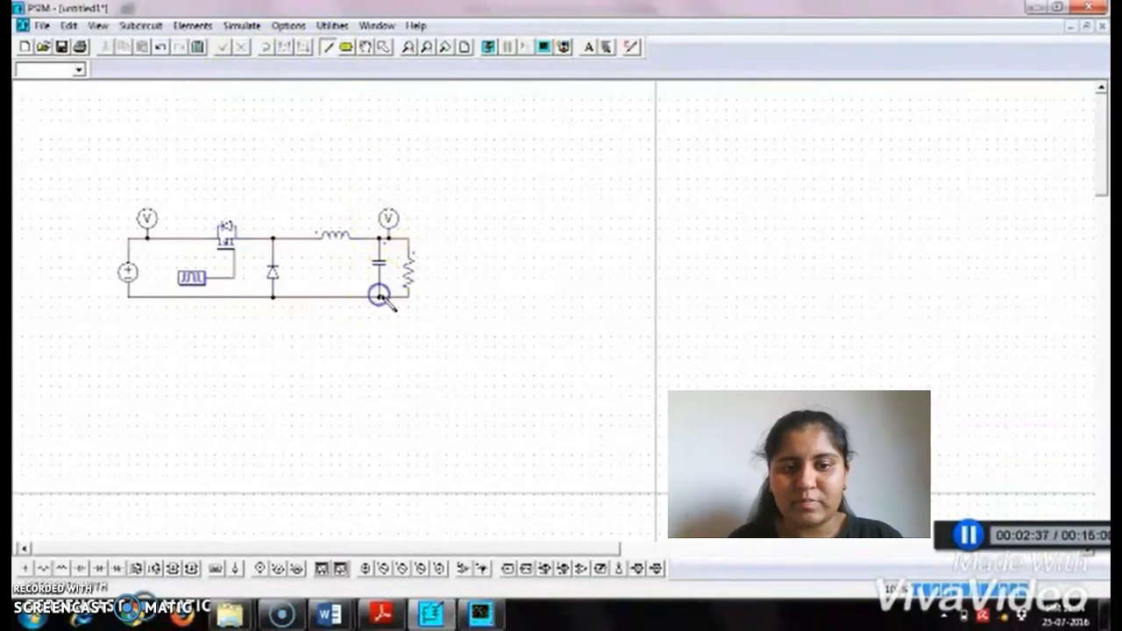
# Set the capacitance of the capacitor across the load
pyautogui.doubleClick(379, 263)
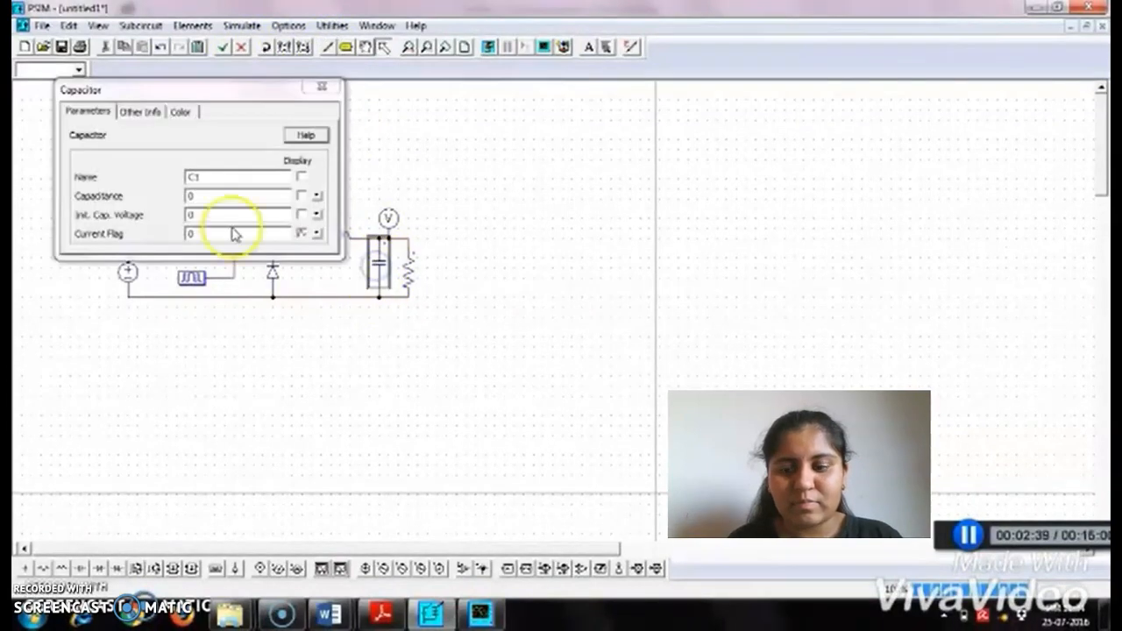
pyautogui.doubleClick(209, 195)
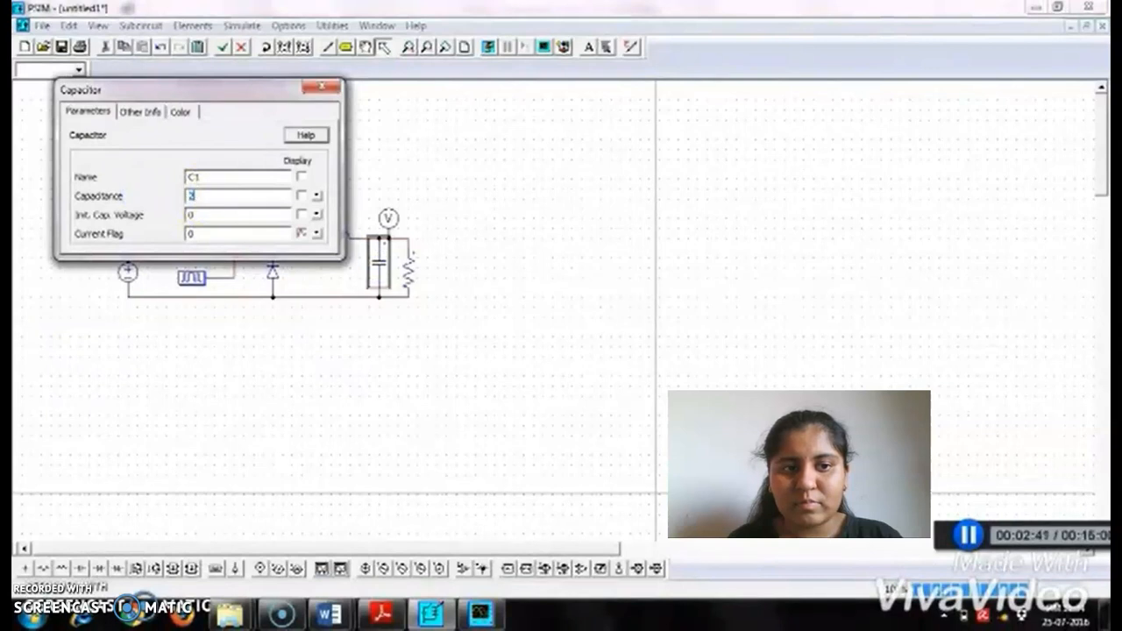
pyautogui.click(333, 92)
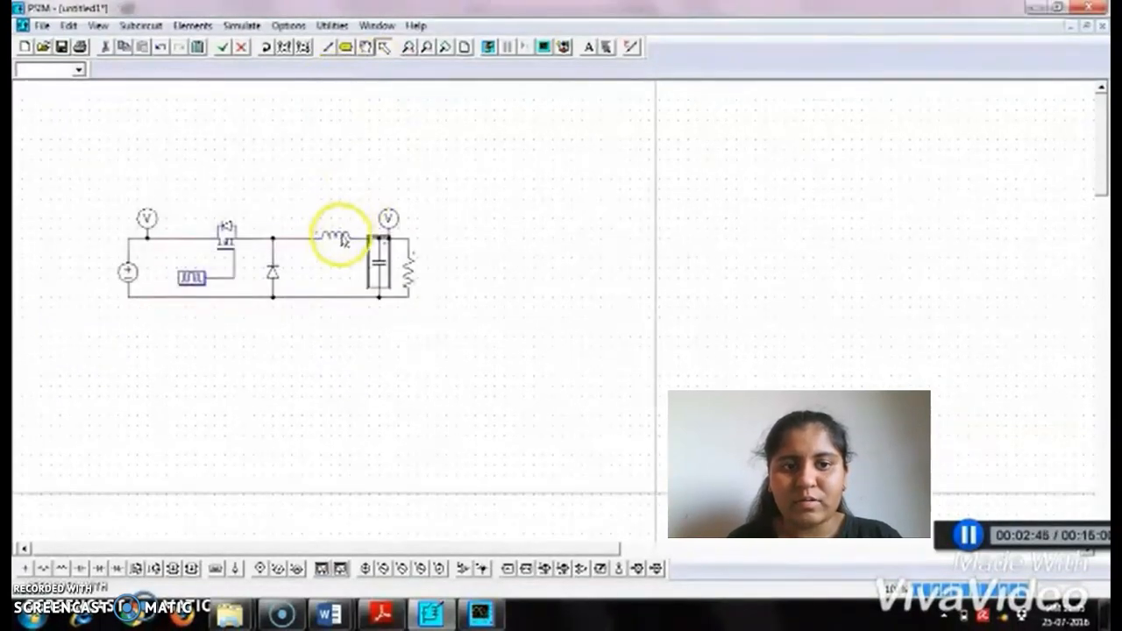
# Check the inductance set for the series inductor in the buck converter circuit
pyautogui.doubleClick(333, 237)
pyautogui.doubleClick(212, 195)
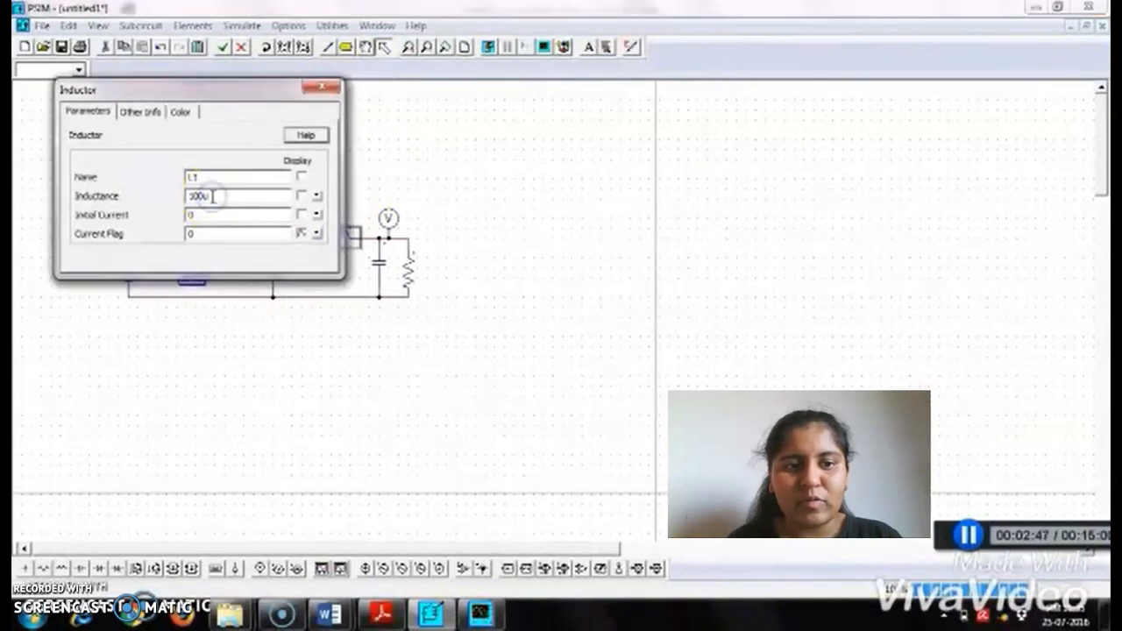
pyautogui.click(321, 88)
# Rerun the simulation and maximize the Simview window with the V1 and V2 graphs
pyautogui.click(488, 48)
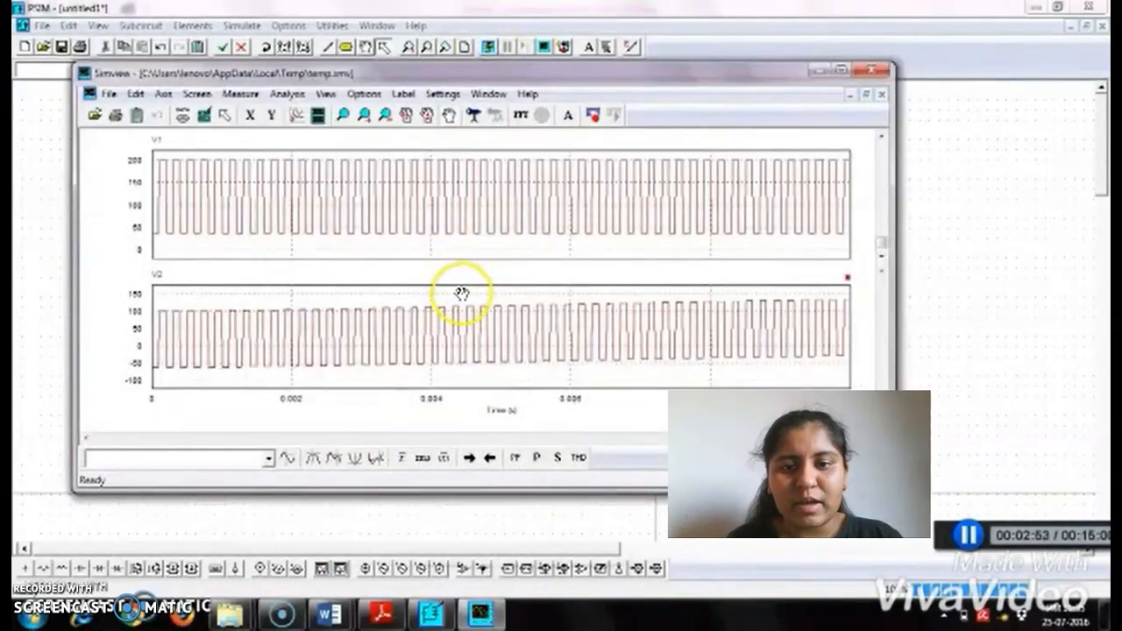
pyautogui.click(838, 72)
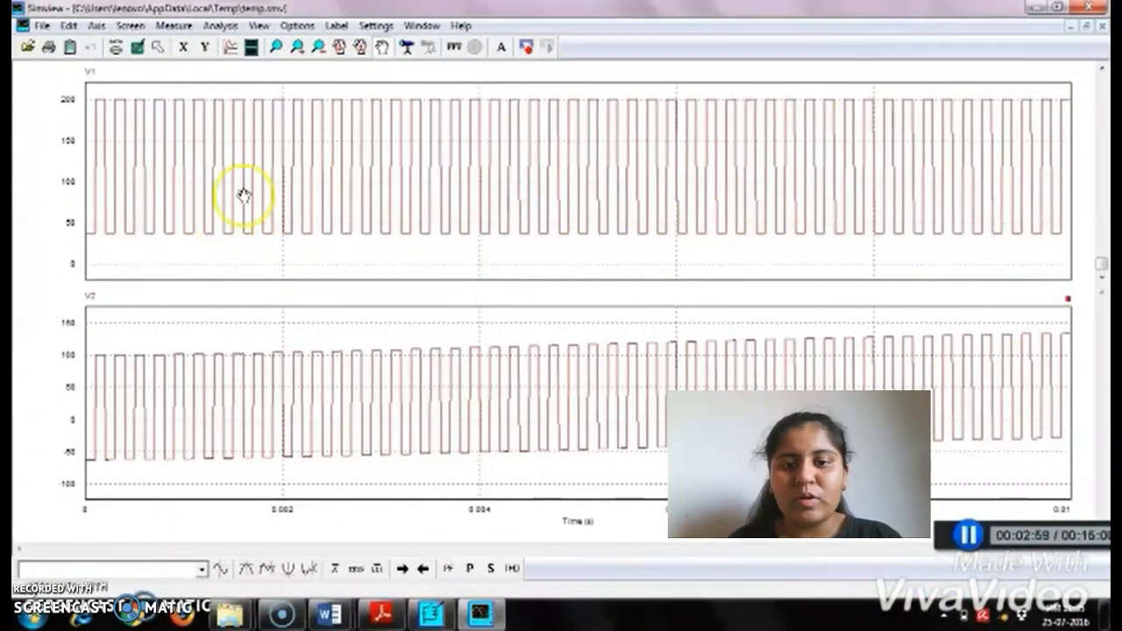
# Return to the PSIM schematic and check the amplitude of the DC voltage source
pyautogui.click(1037, 8)
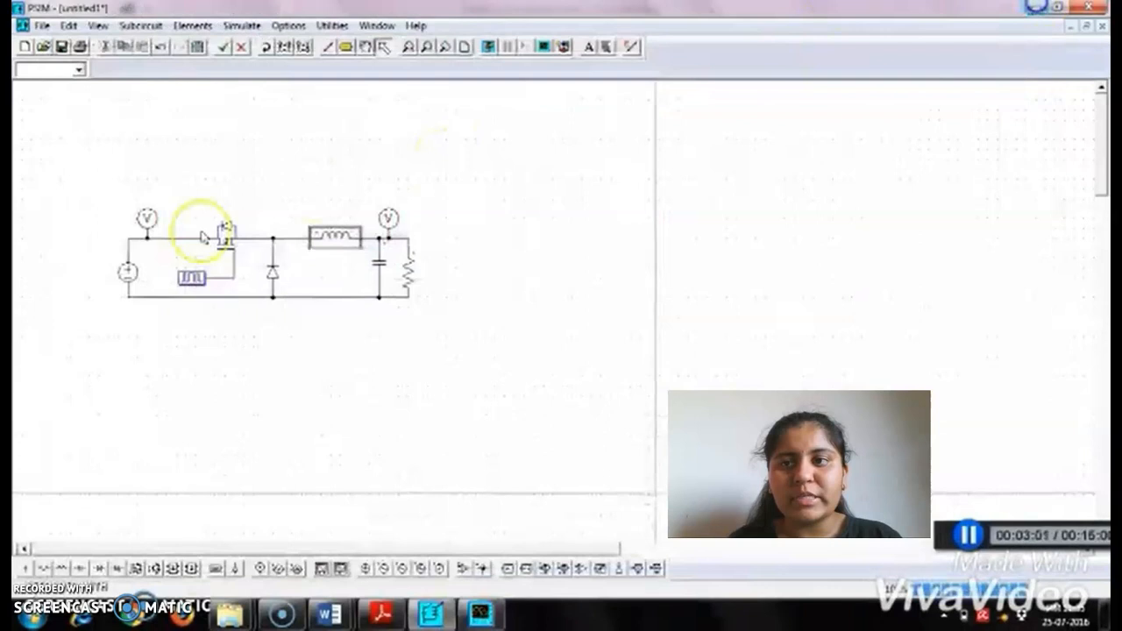
pyautogui.doubleClick(127, 272)
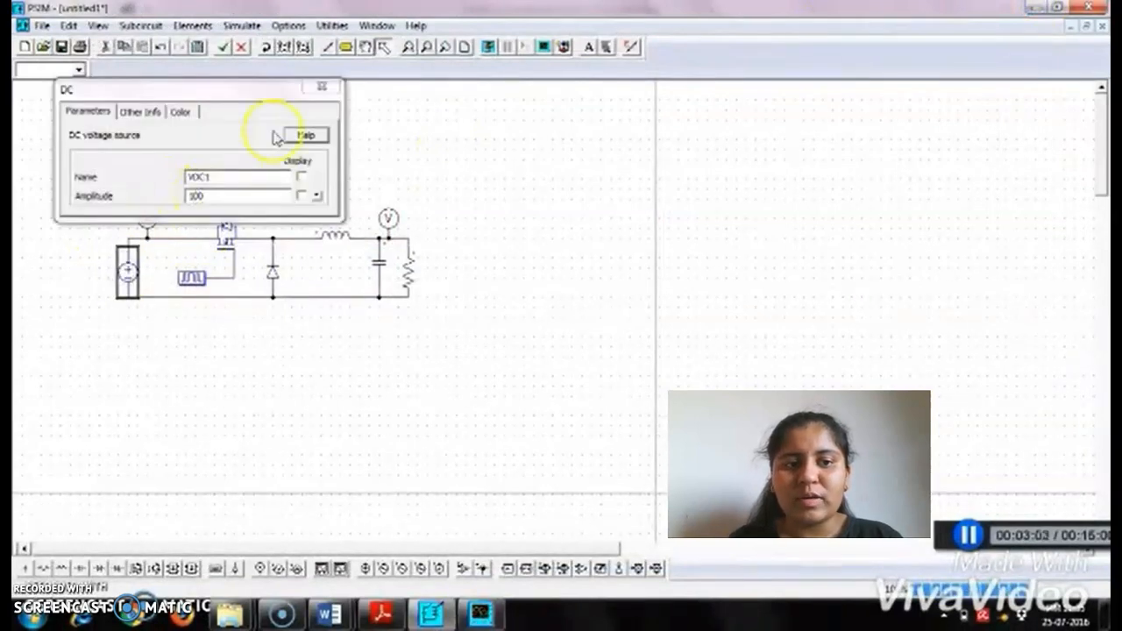
pyautogui.click(322, 86)
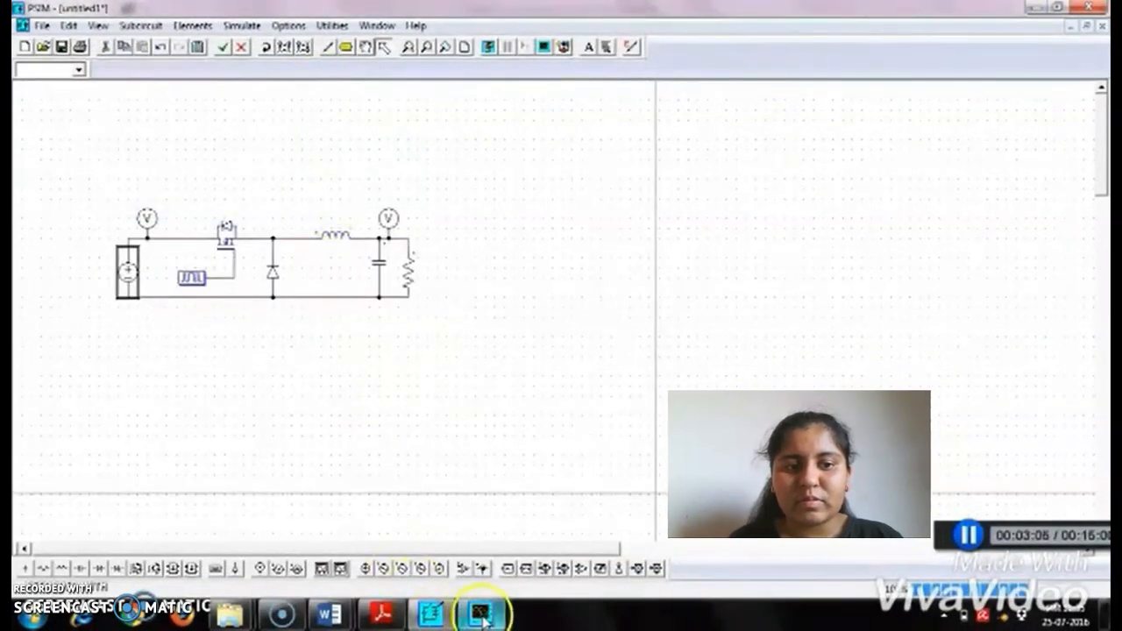
# Switch back to Simview and measure the RMS values of the V1 and V2 waveforms
pyautogui.click(481, 613)
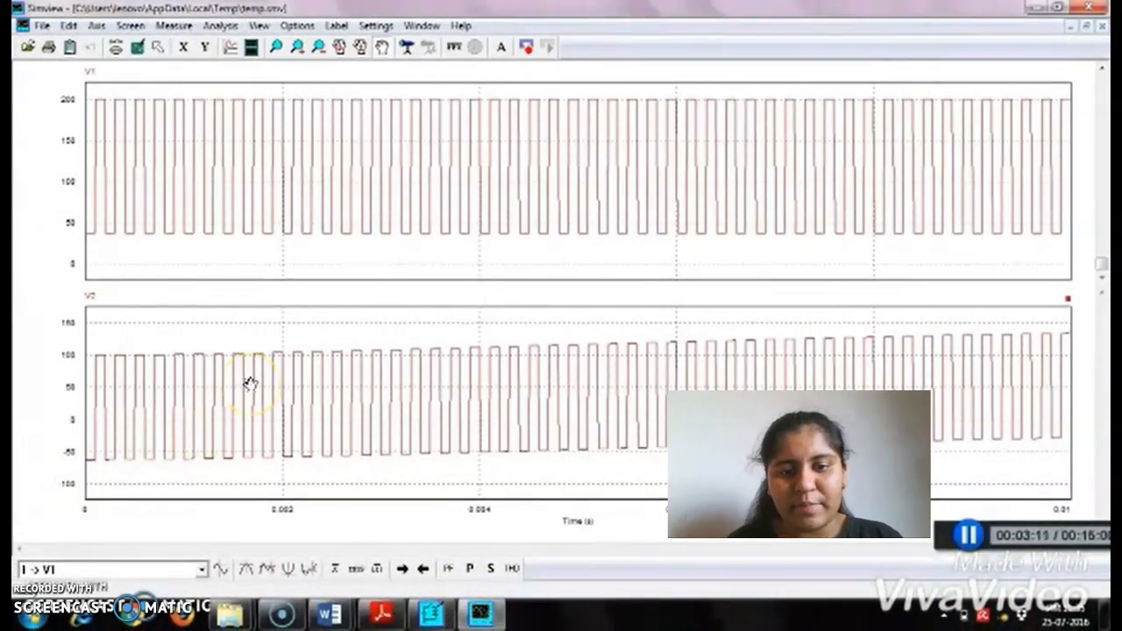
pyautogui.click(407, 49)
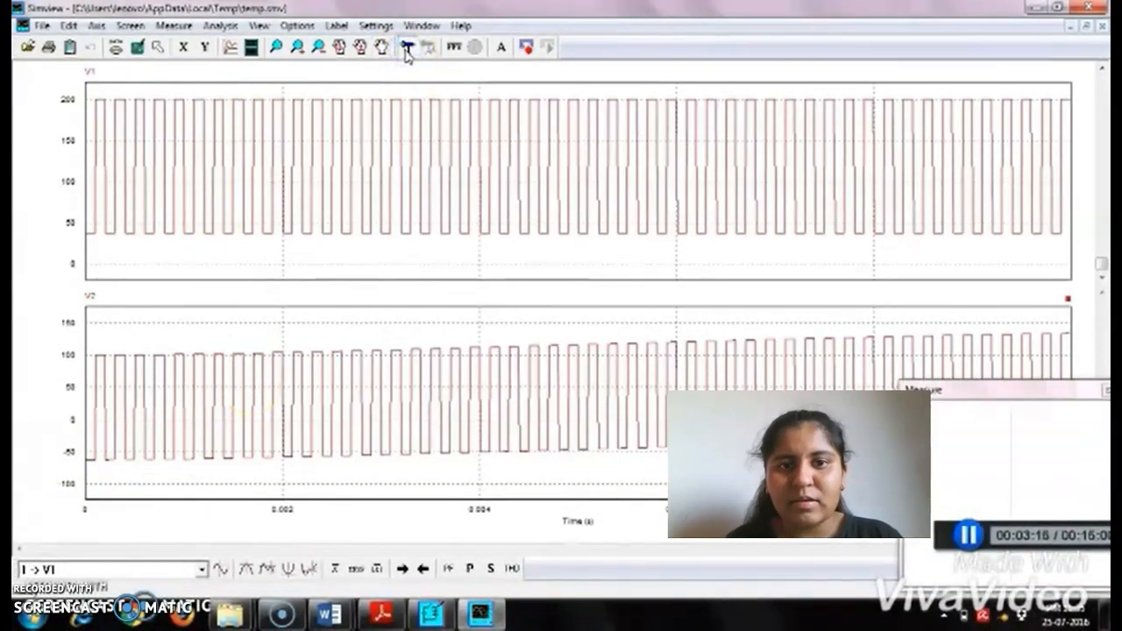
pyautogui.click(353, 570)
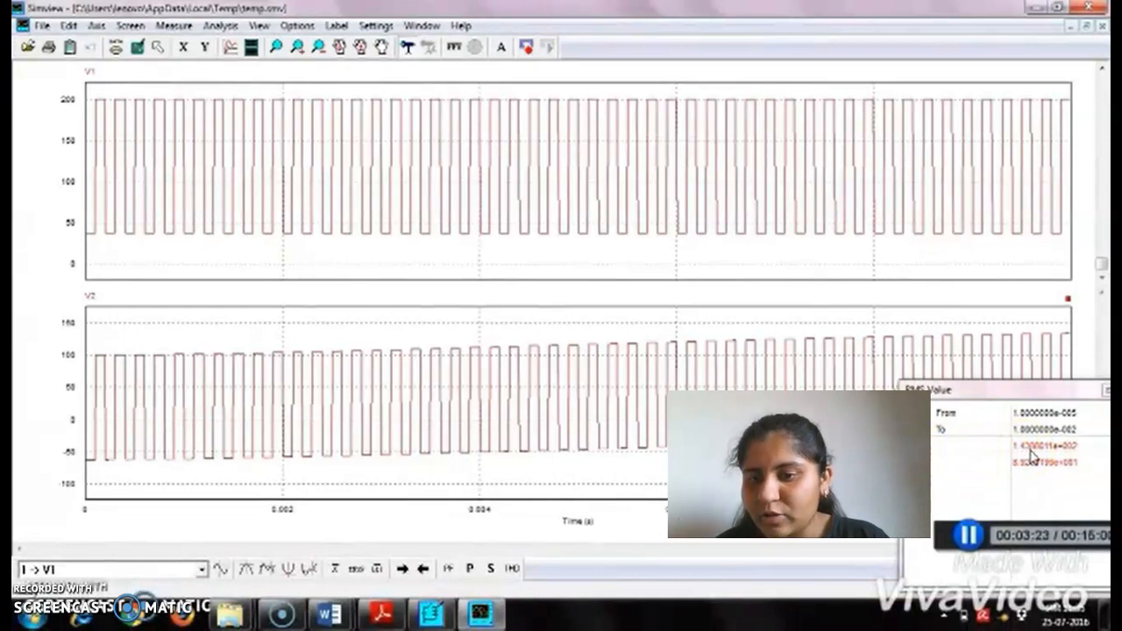
pyautogui.click(970, 451)
pyautogui.click(958, 469)
pyautogui.click(1015, 472)
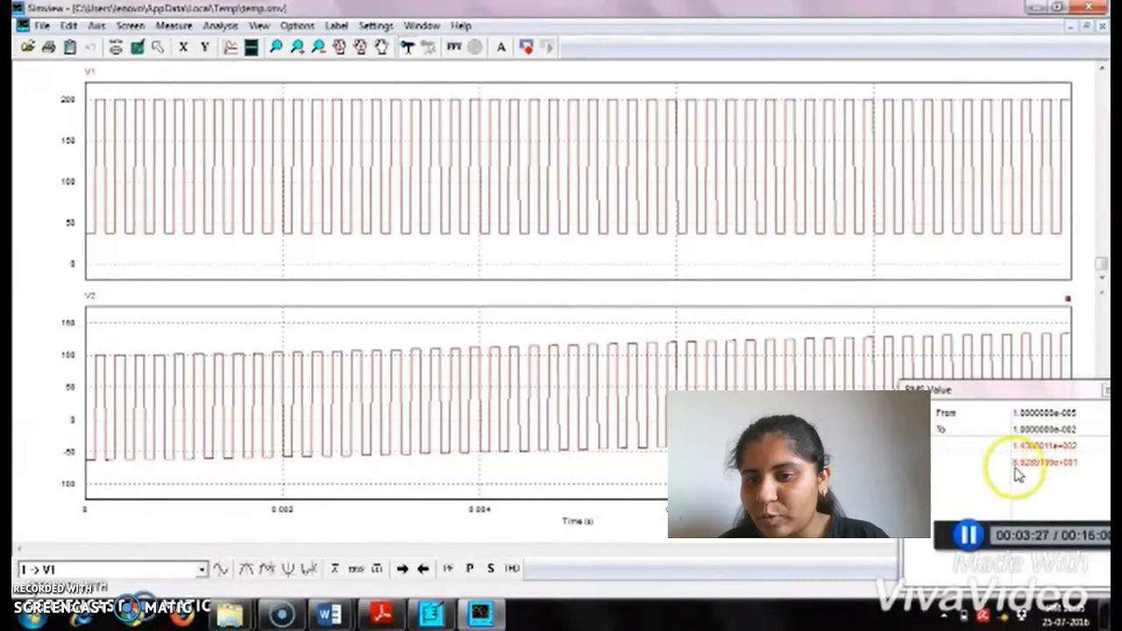